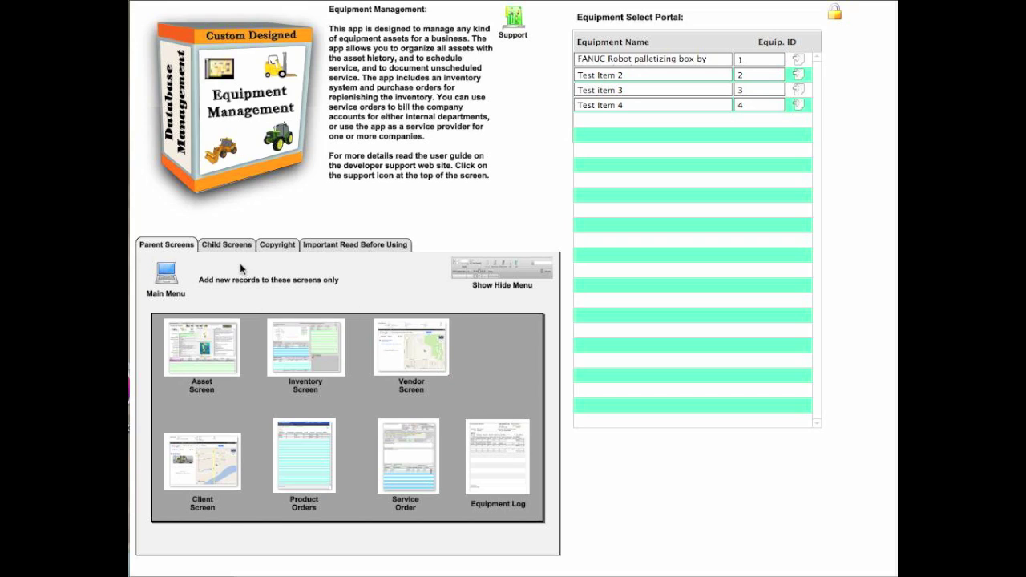
- Look over the child screens list and open the asset record of the FANUC palletizing robot
click(233, 245)
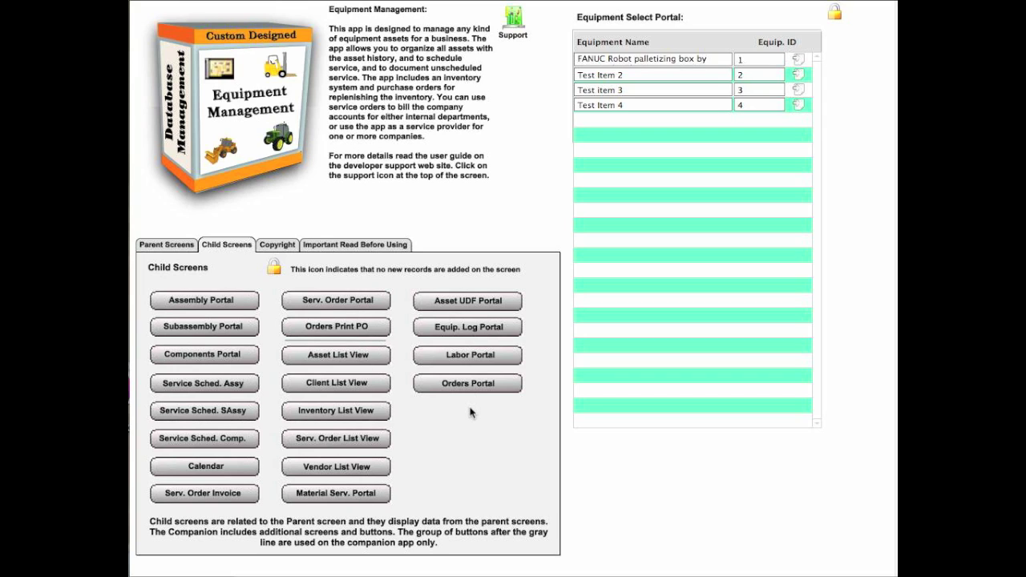
click(185, 246)
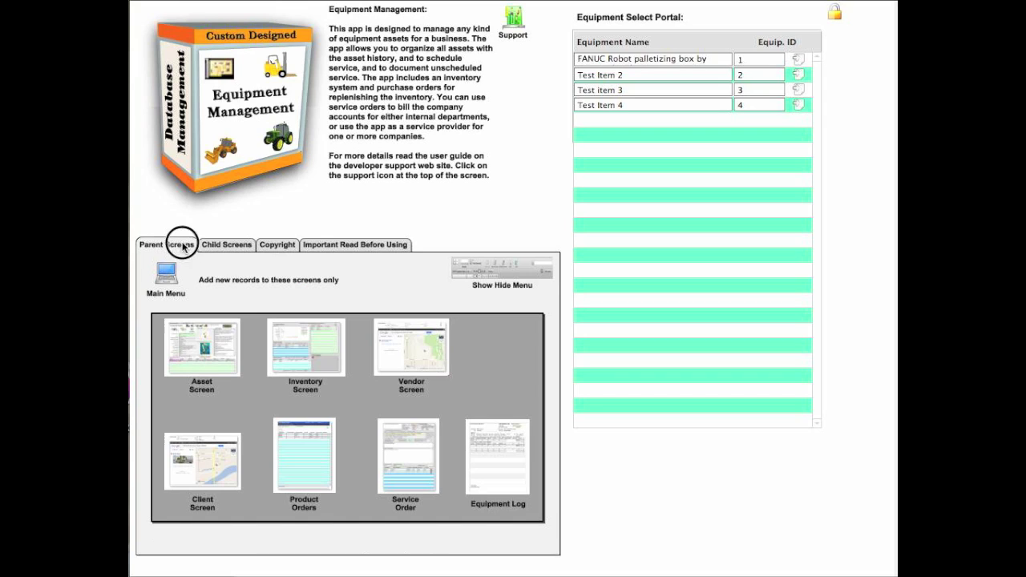
click(207, 354)
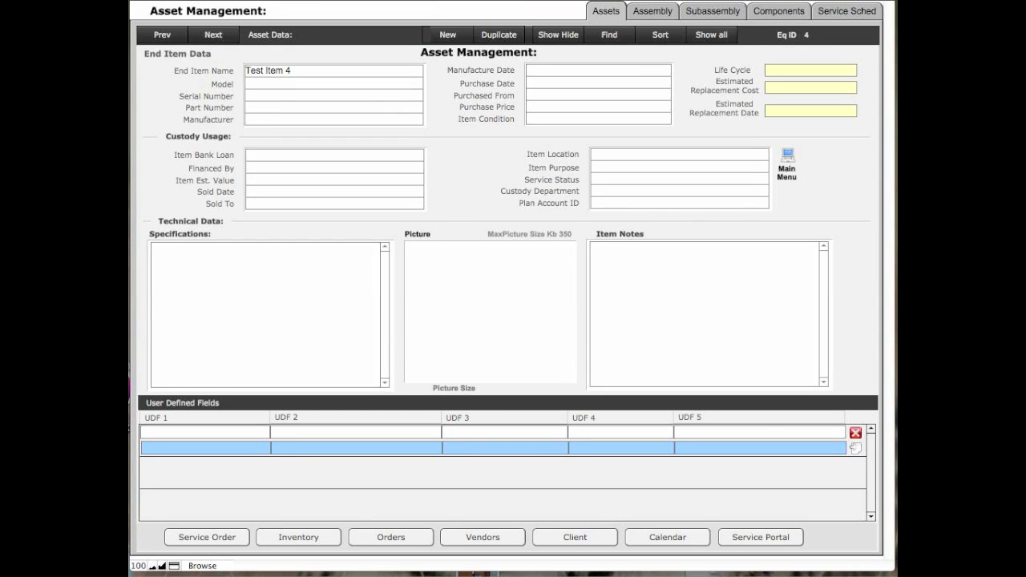
key(ctrl+Up)
key(ctrl+Up)
key(ctrl+Up)
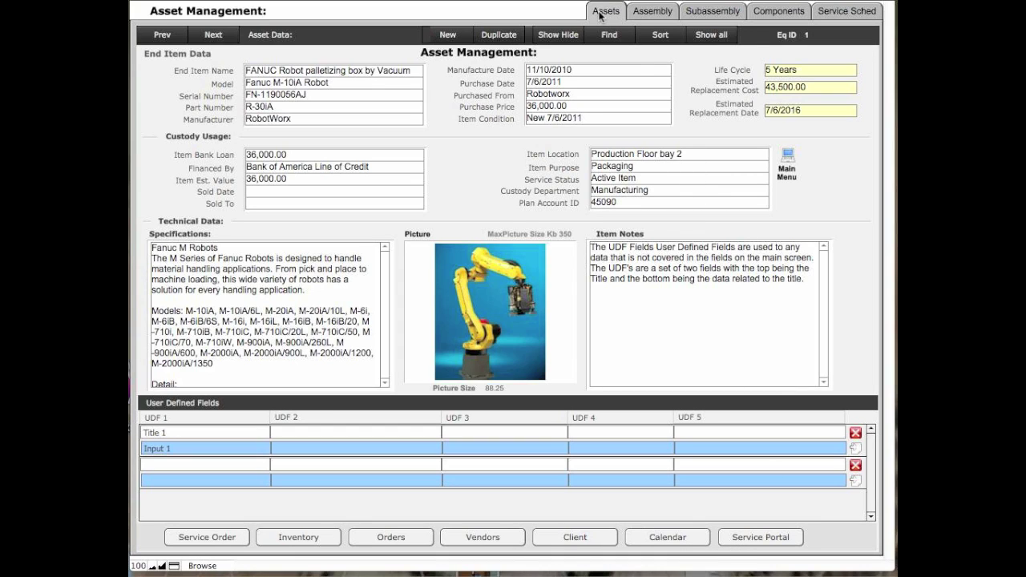
- Review the robot's assembly listing and service schedule plan, and return to its asset record
click(650, 16)
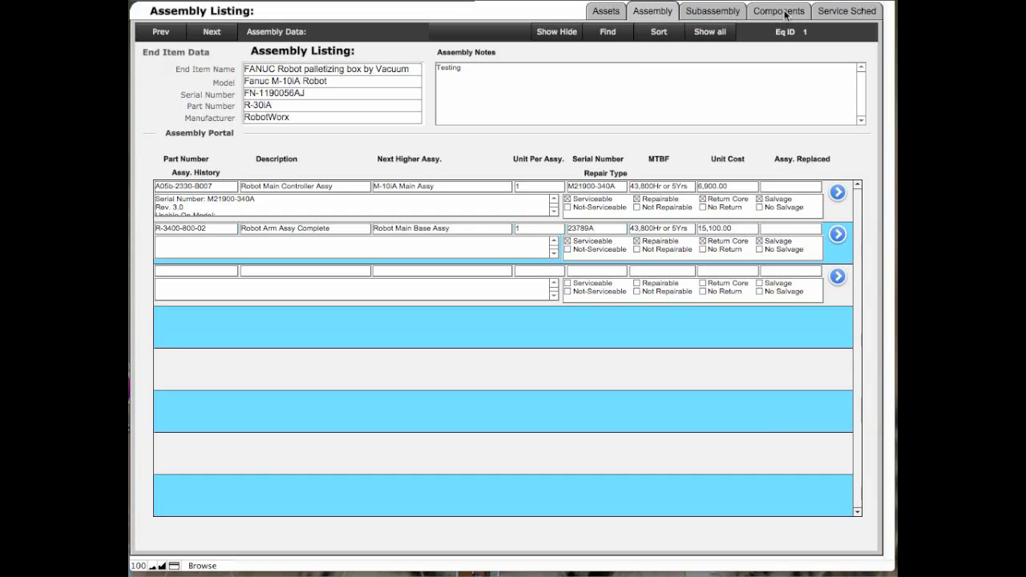
click(846, 16)
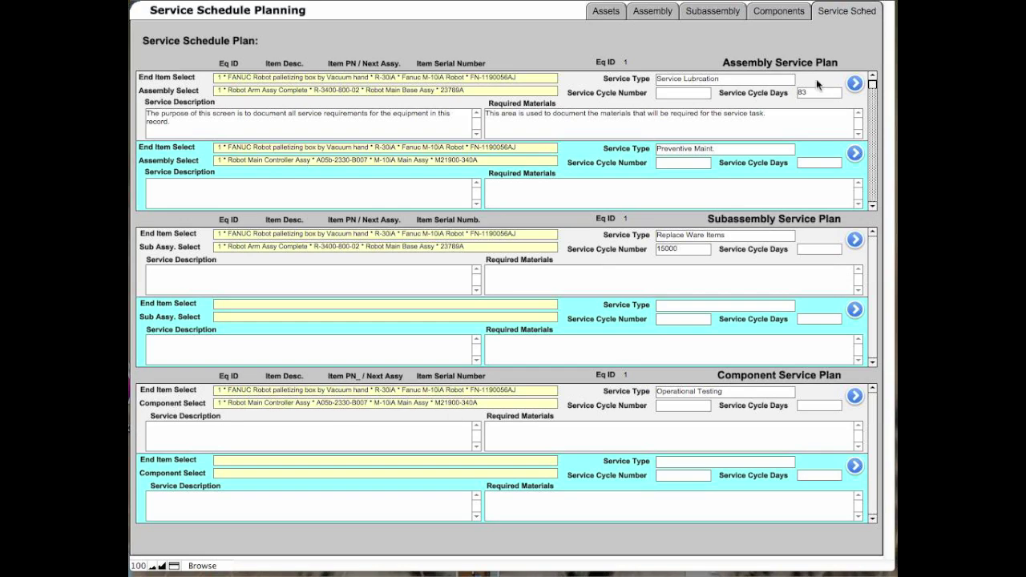
click(606, 13)
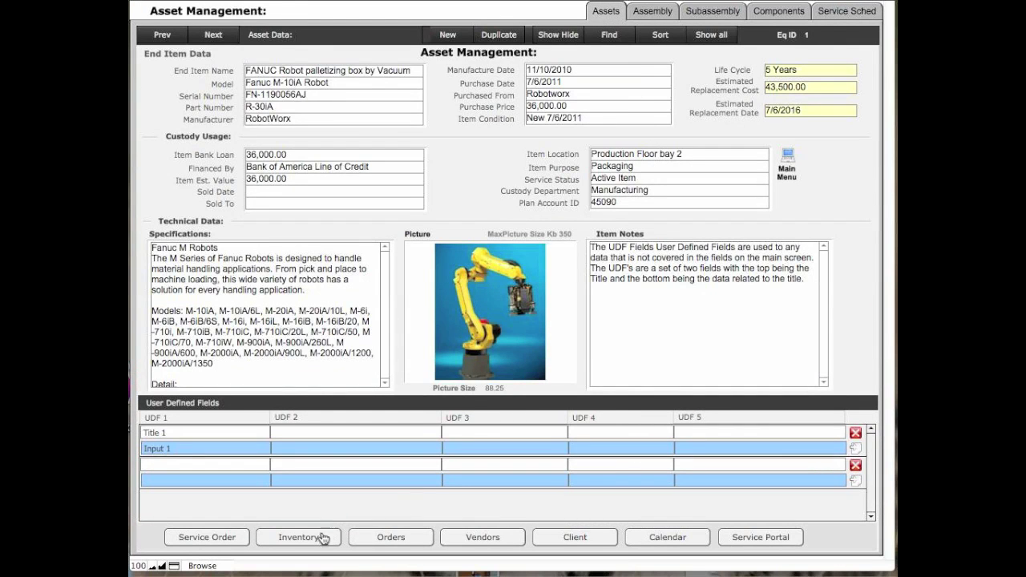
- View the inventory screen and the vendor screen's map, closing the traffic cams advertisement over the map
click(299, 537)
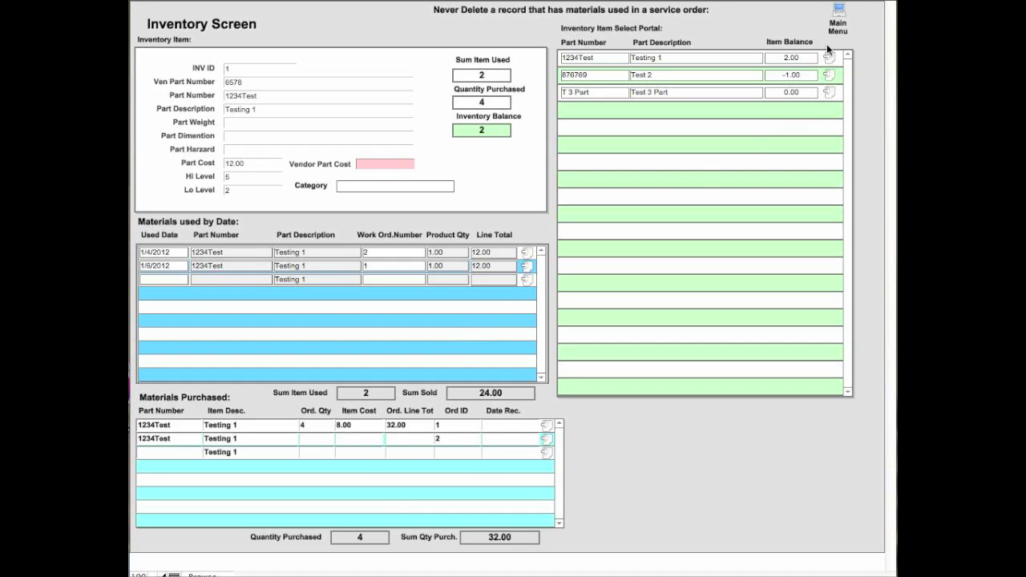
click(839, 16)
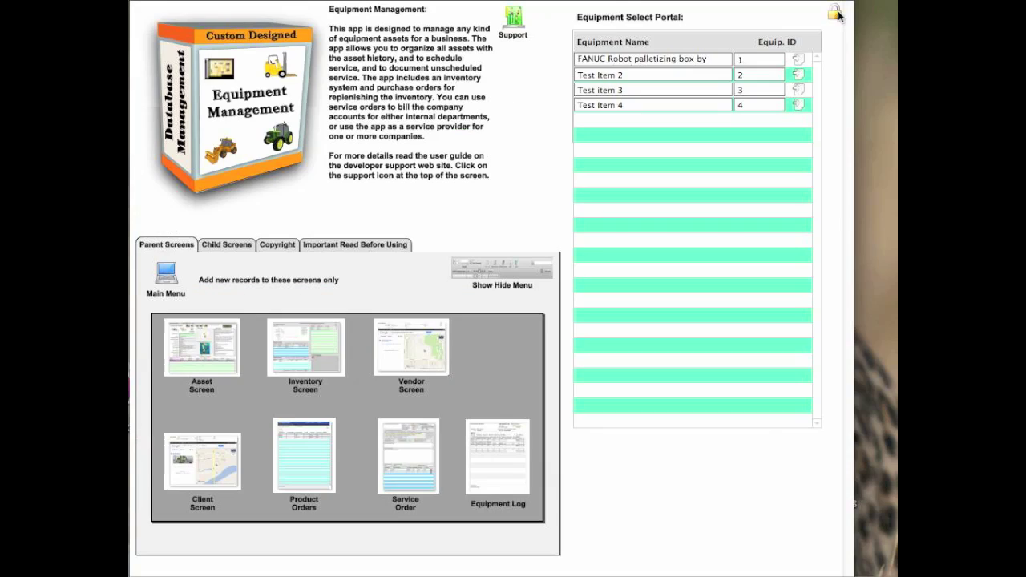
click(404, 367)
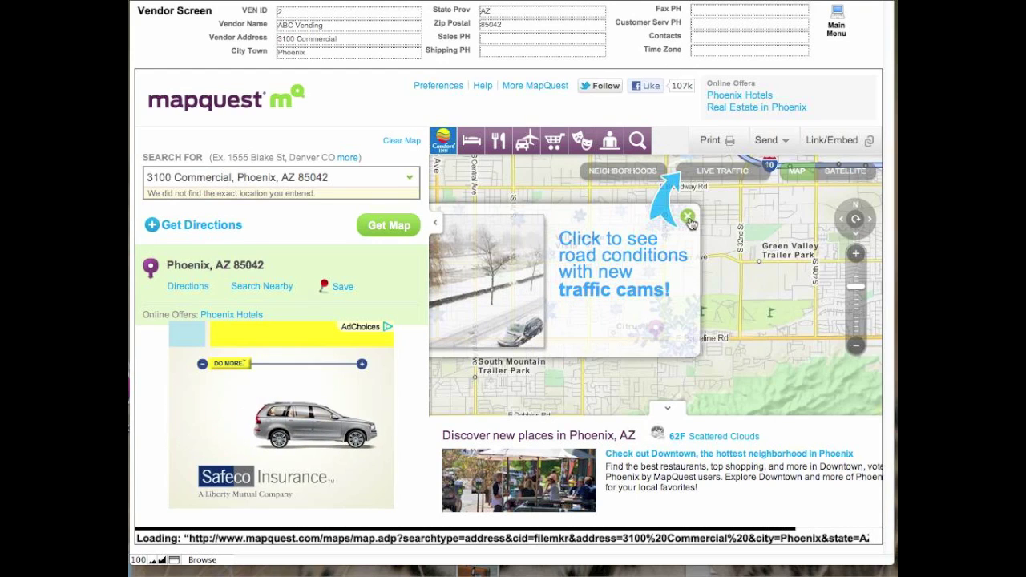
click(687, 219)
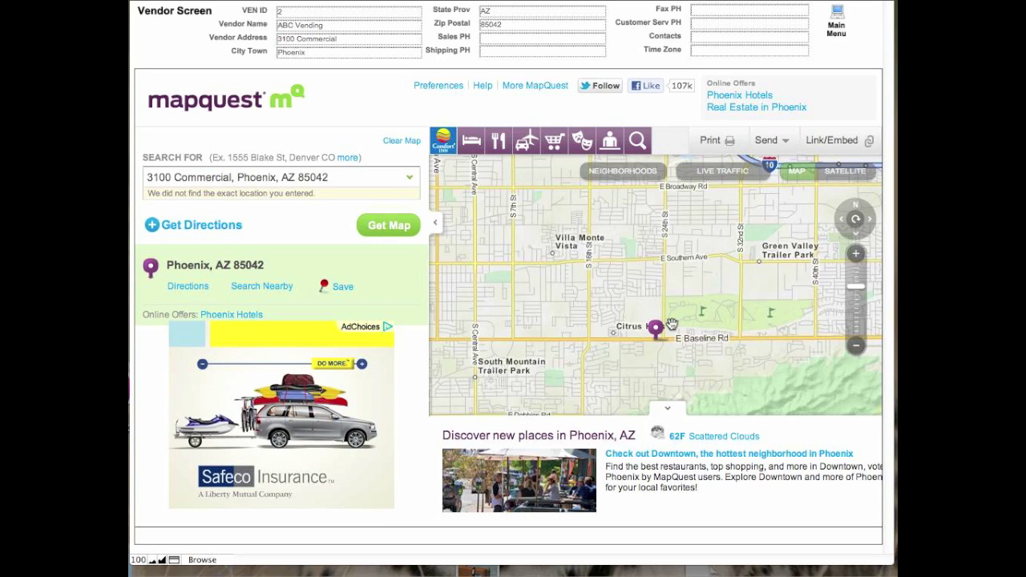
- View the client screen with its map and the product orders screen, and return to the main menu
click(837, 24)
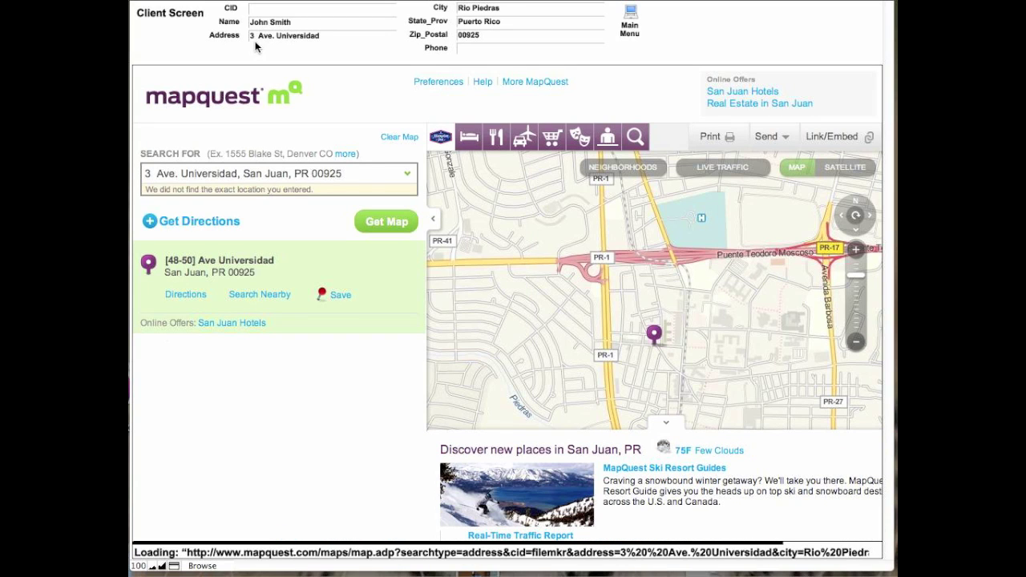
click(631, 22)
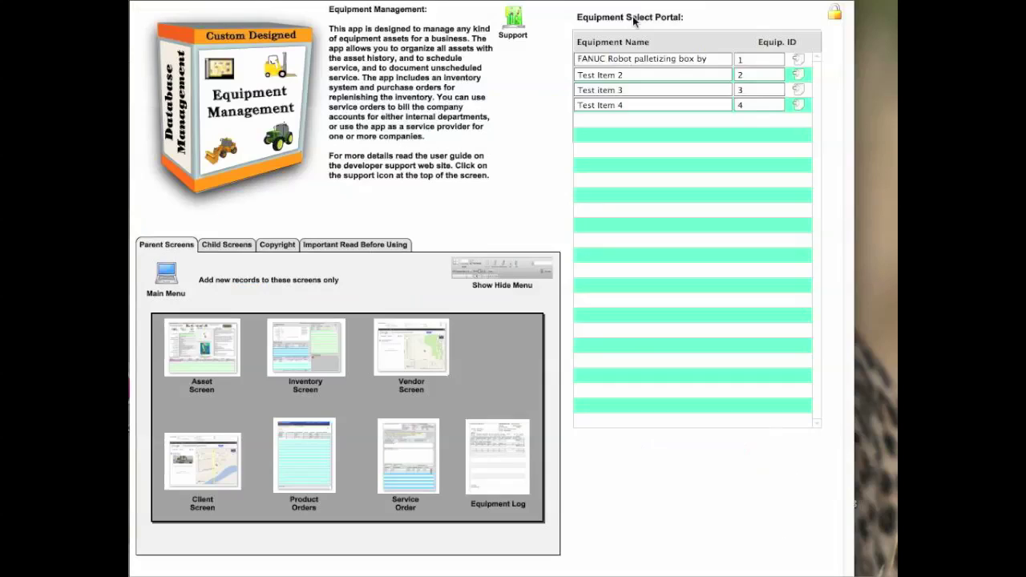
click(301, 450)
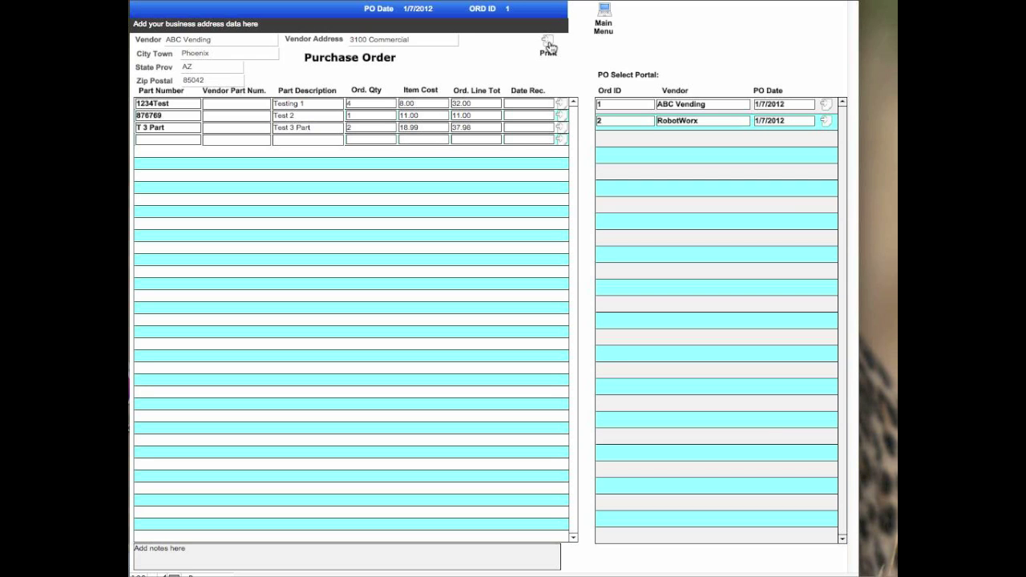
click(606, 37)
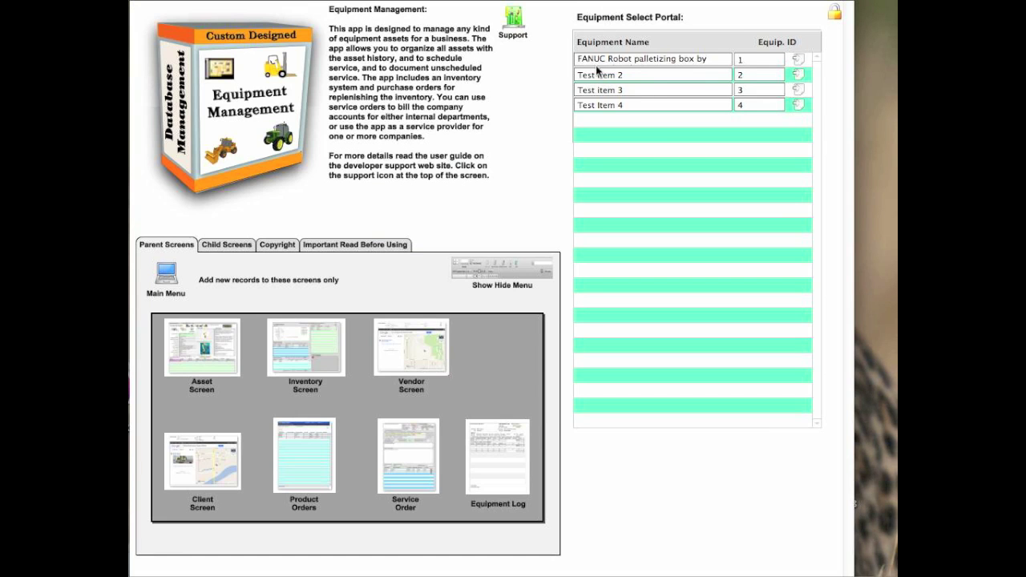
- Open the service order screen and examine the end item, component, assembly and subassembly choices and the service description
click(423, 467)
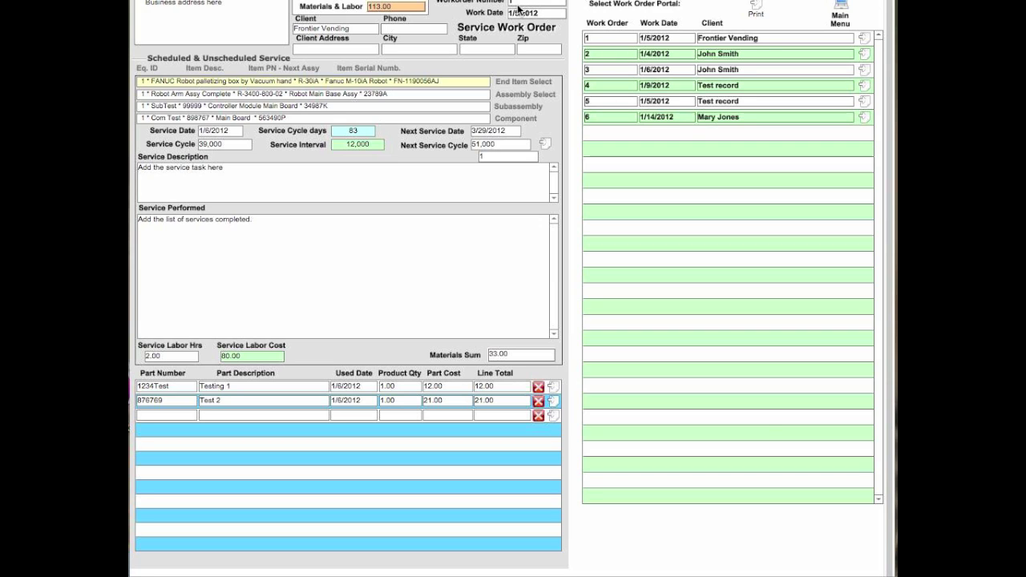
click(229, 81)
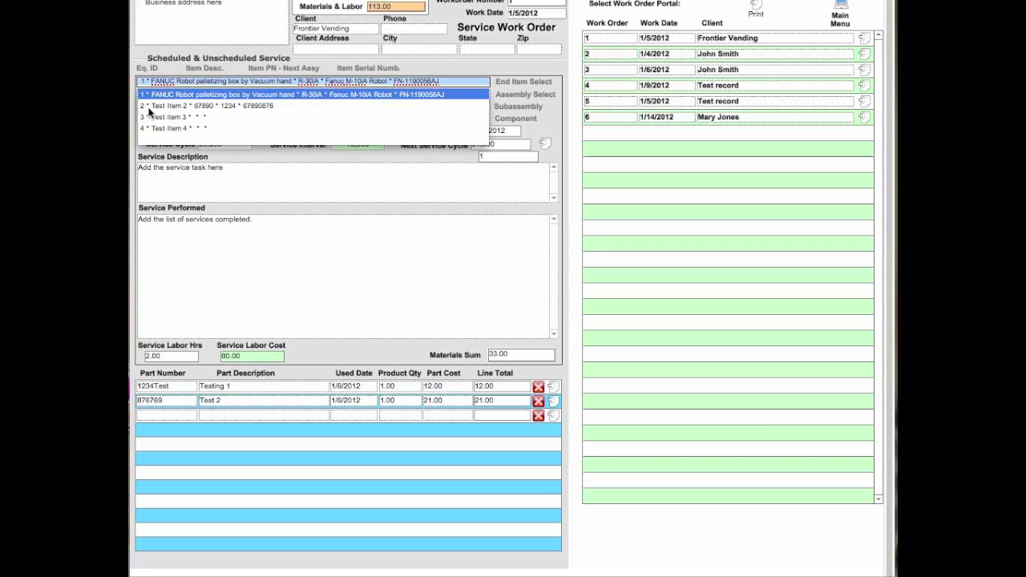
click(224, 68)
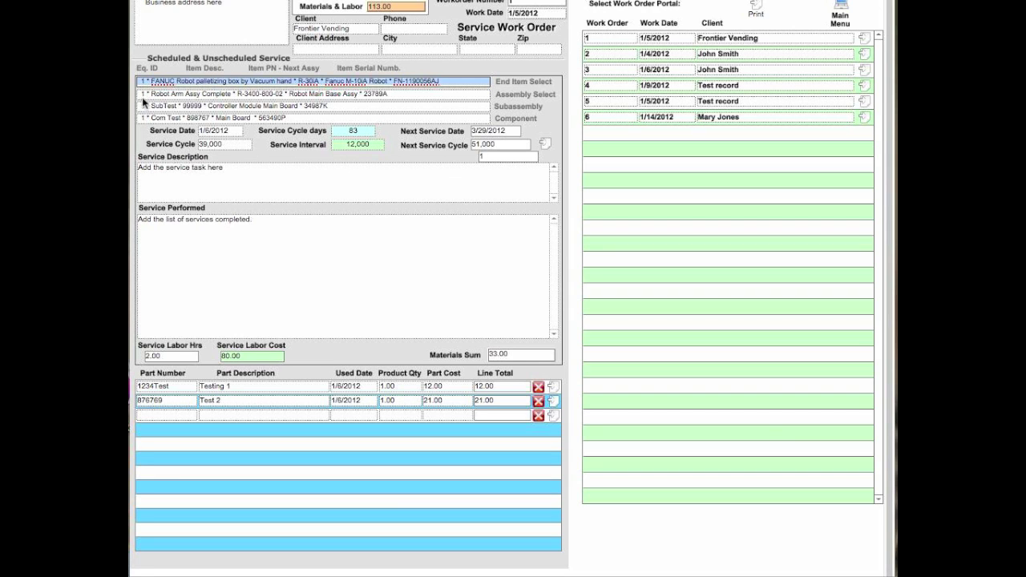
click(142, 117)
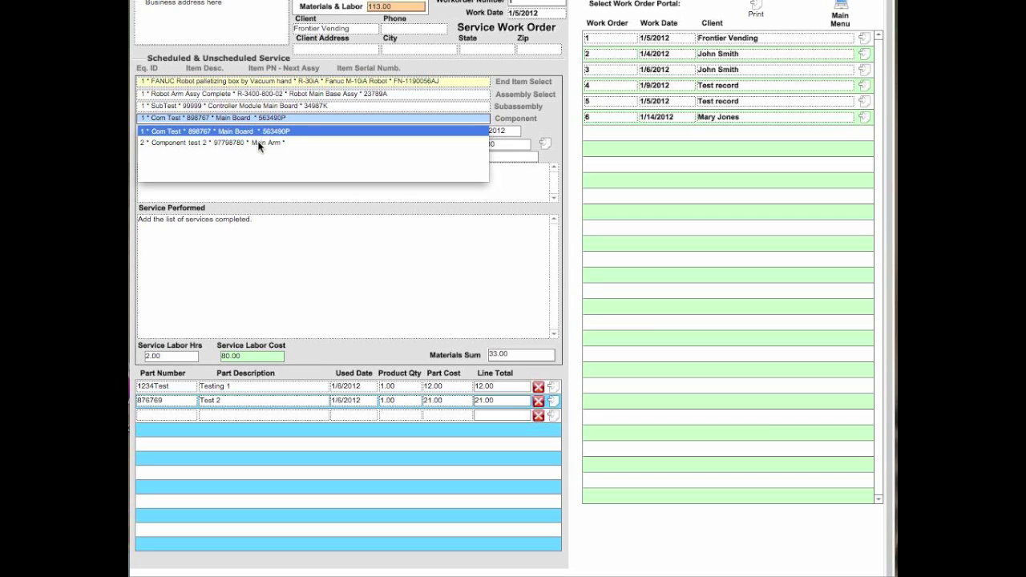
click(199, 94)
click(199, 94)
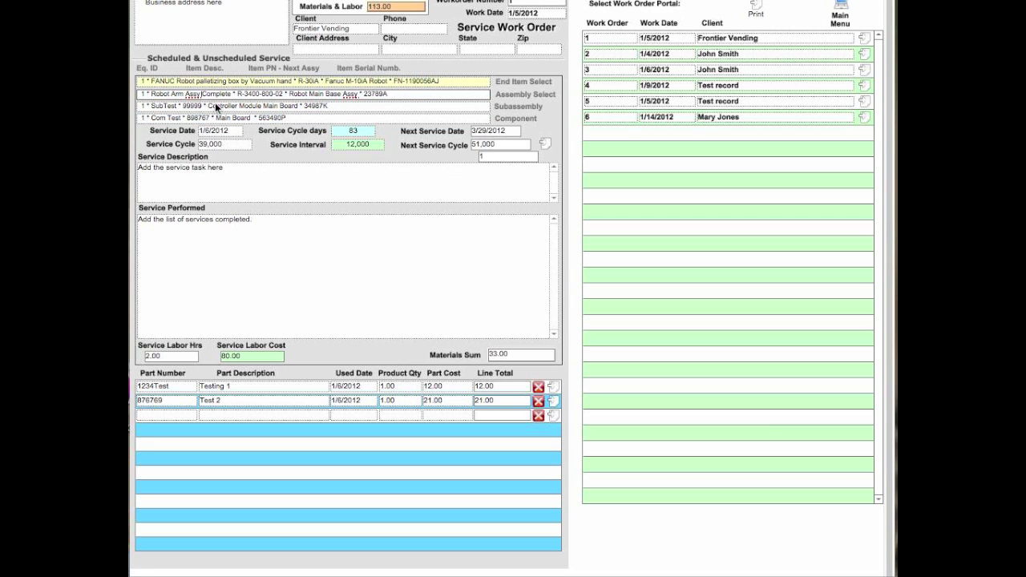
click(215, 105)
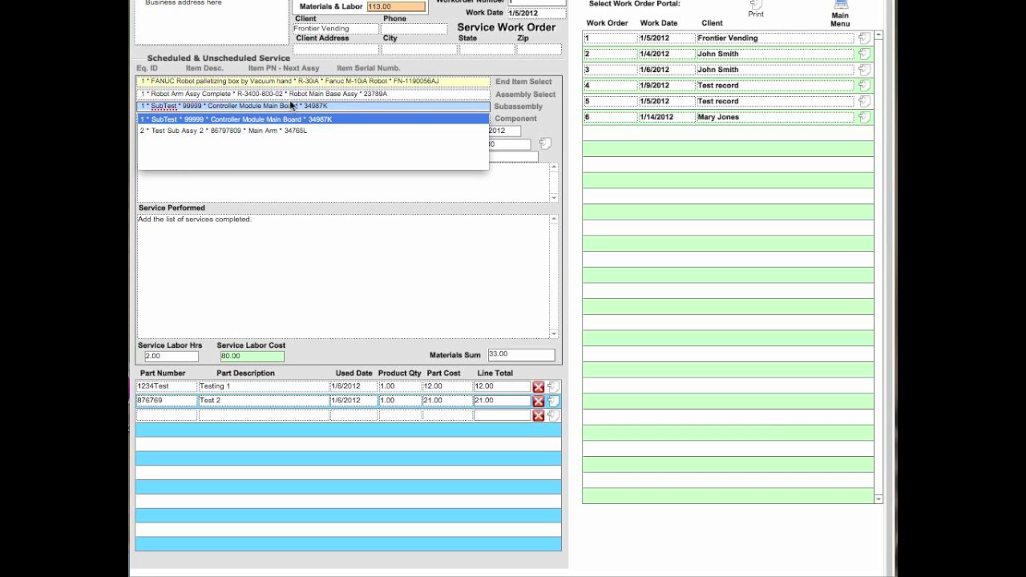
click(504, 69)
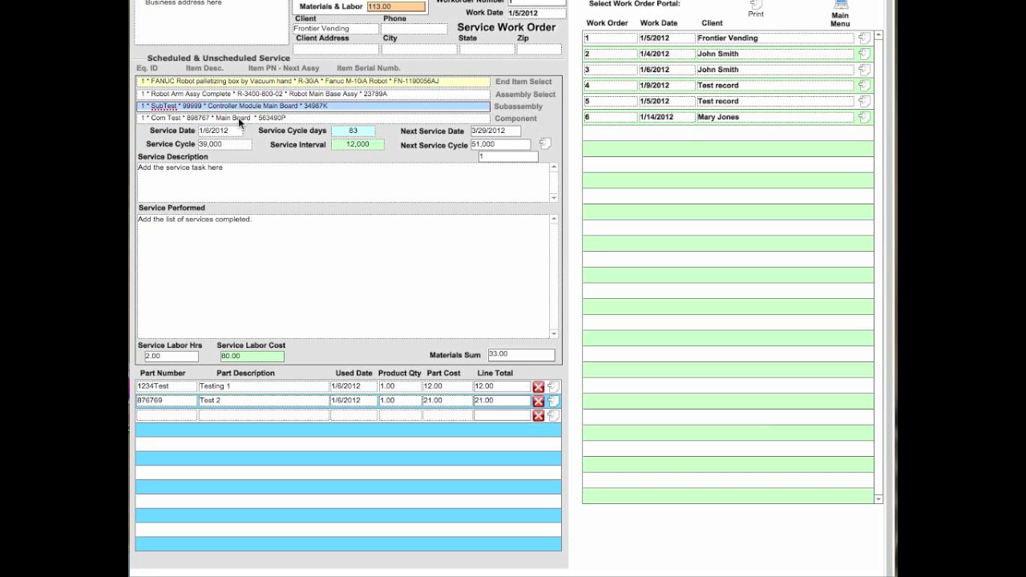
click(241, 174)
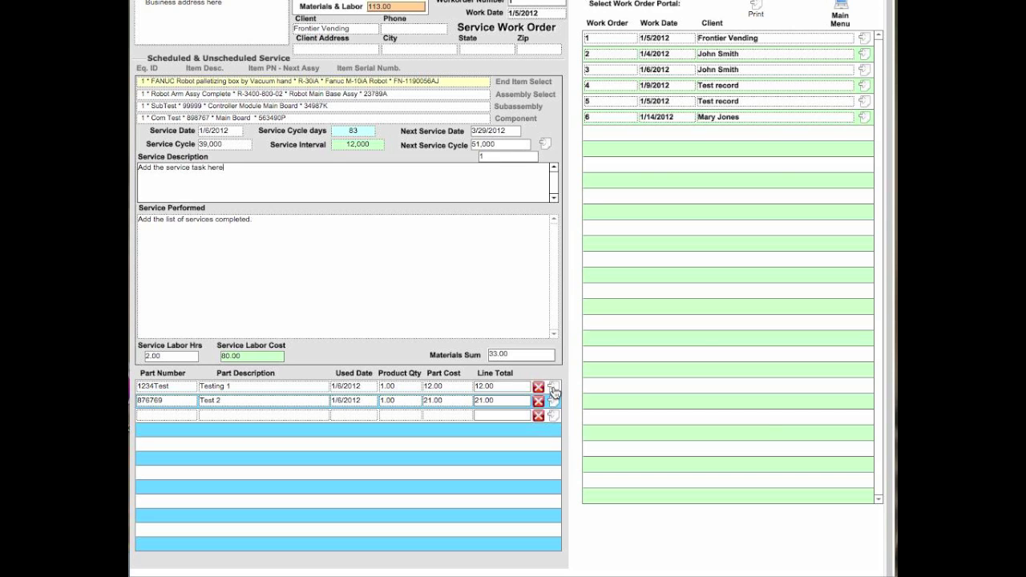
- View the work order's material record for part 1234Test and its labor entries, returning to the work order
click(552, 387)
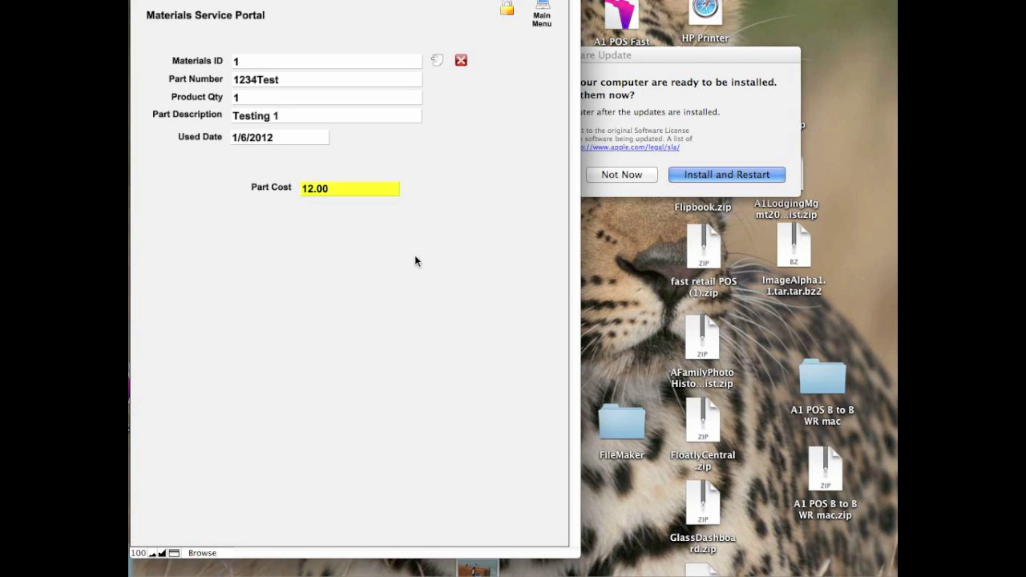
click(439, 63)
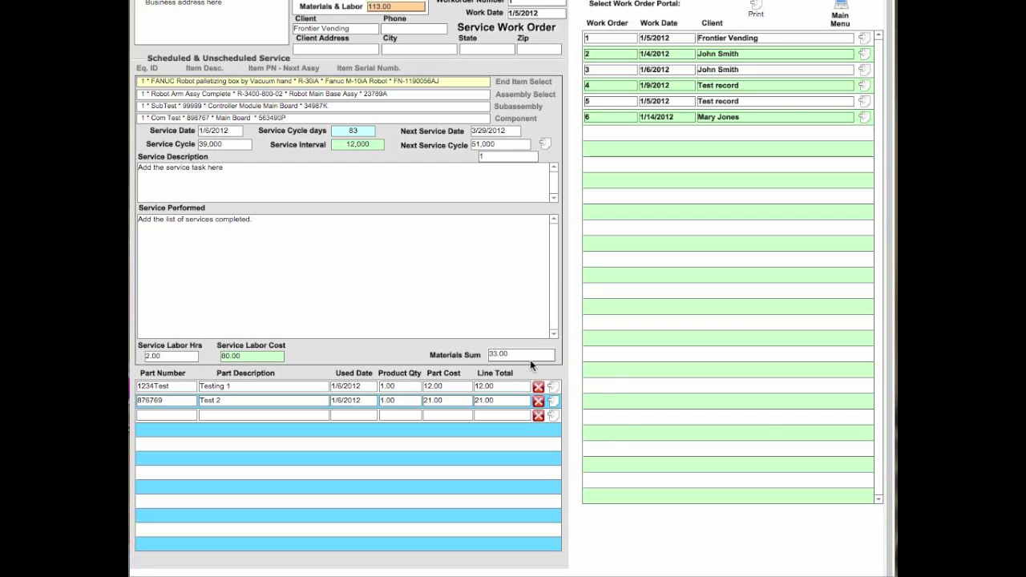
click(548, 147)
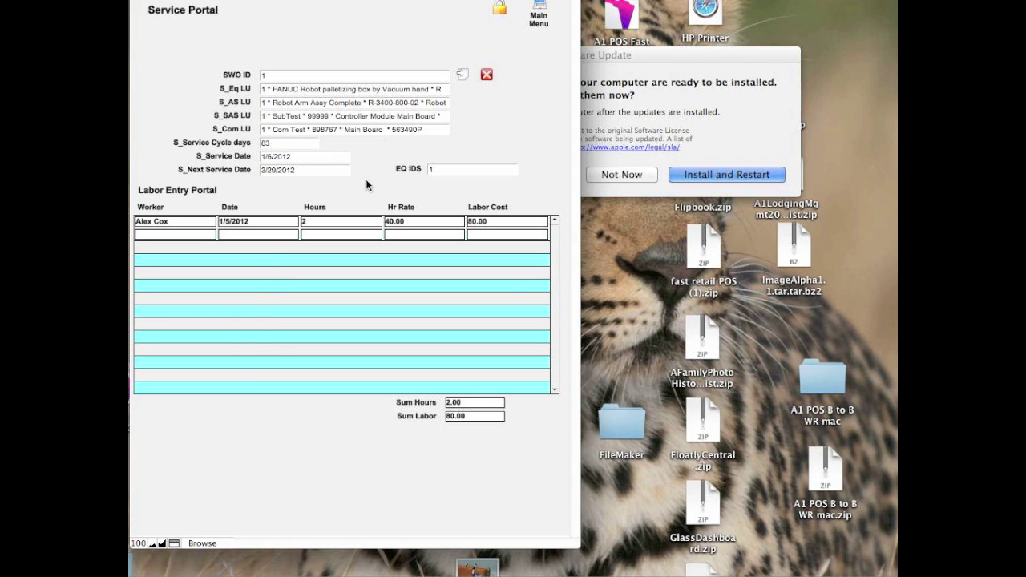
click(469, 83)
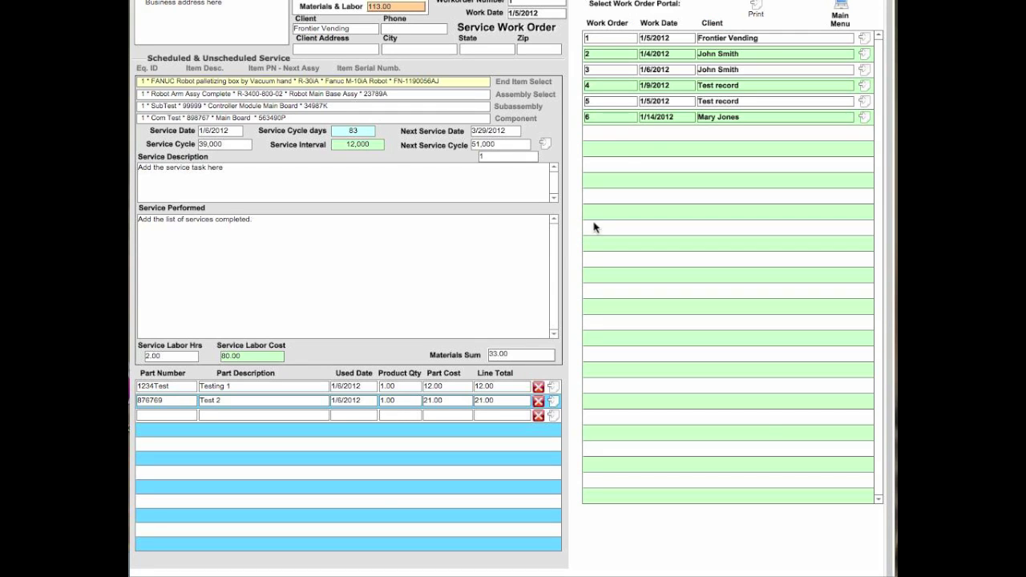
- Open the equipment log from the main menu, examine its customer choices without changing the customer, and return to the main menu
click(842, 11)
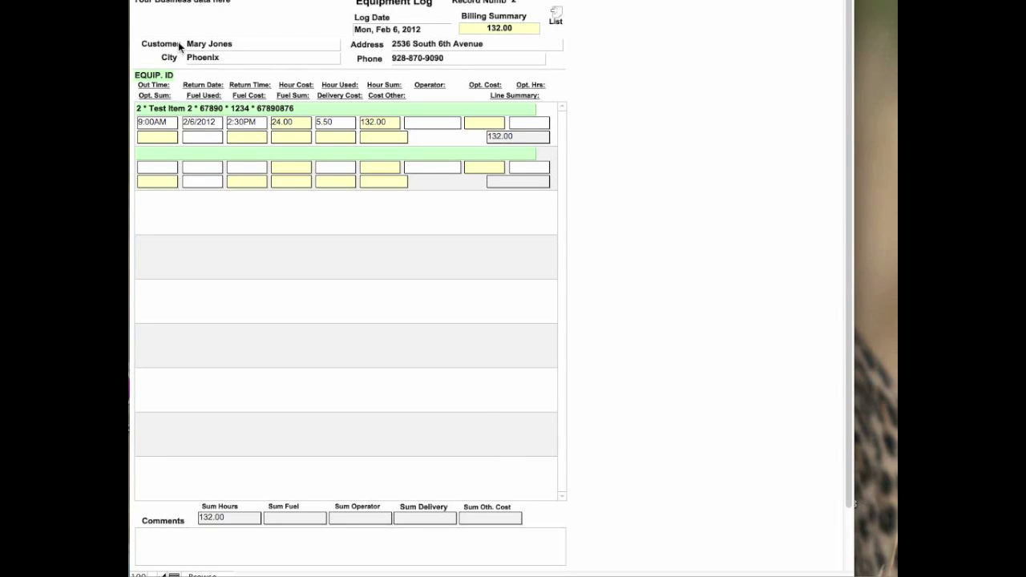
click(231, 44)
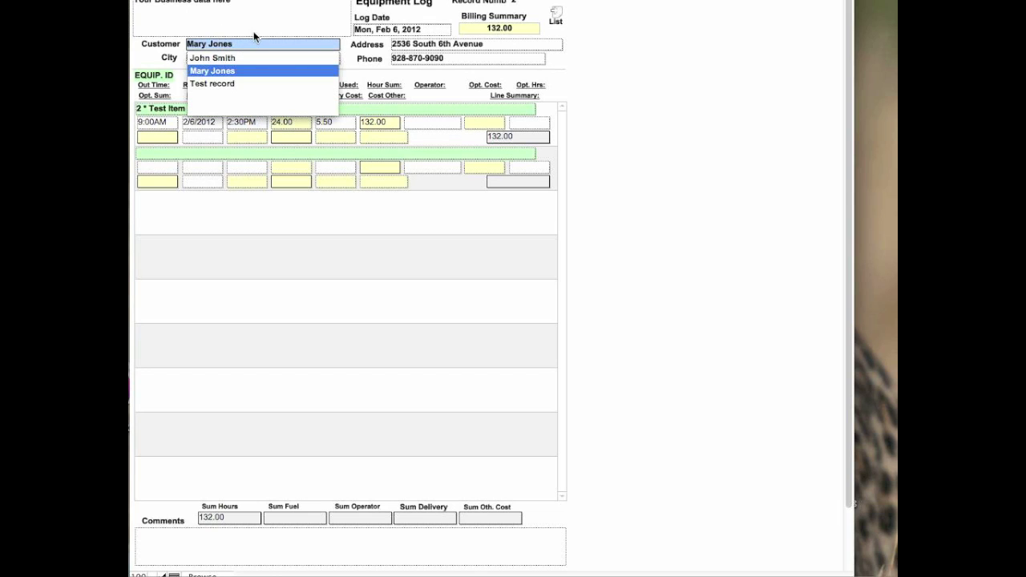
key(Return)
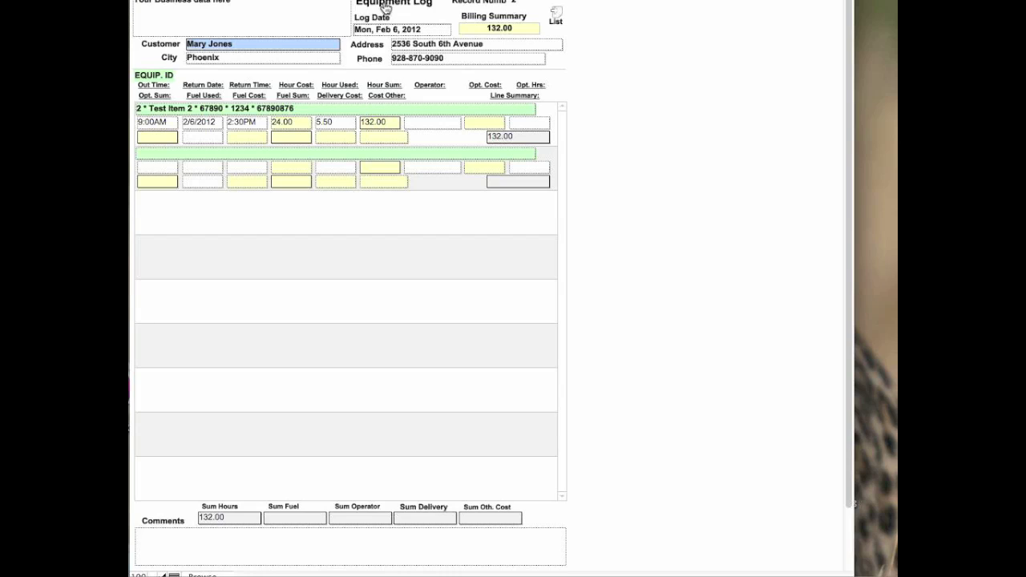
click(385, 6)
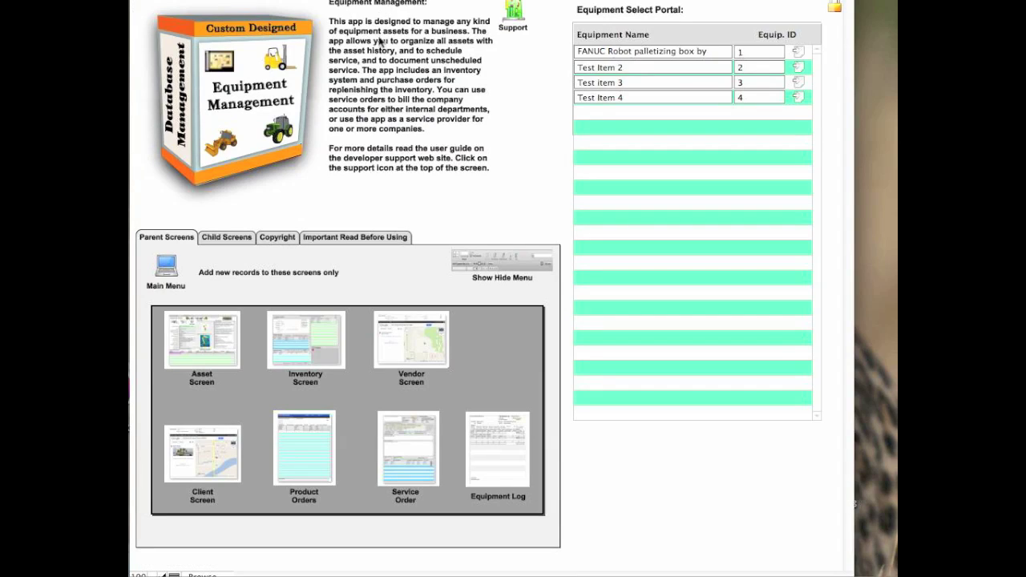